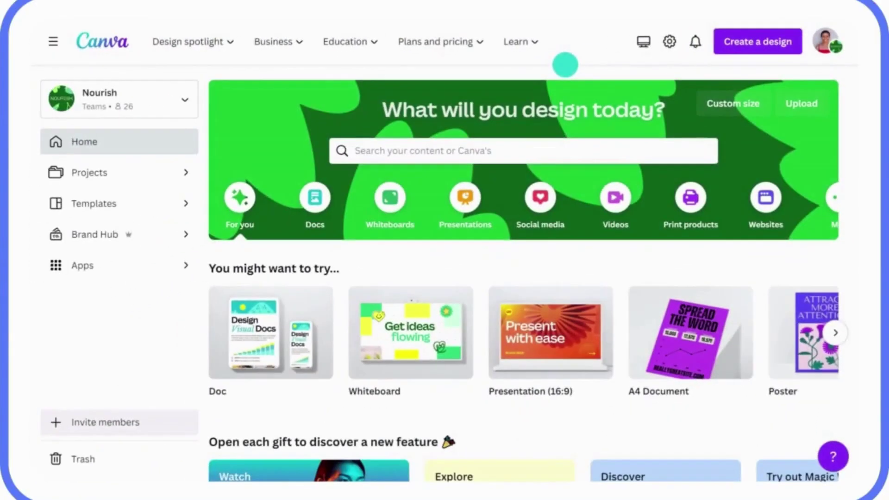
Import the Q1 Sustainability Strategy Doc PDF from the computer and view the imported design.
click(746, 49)
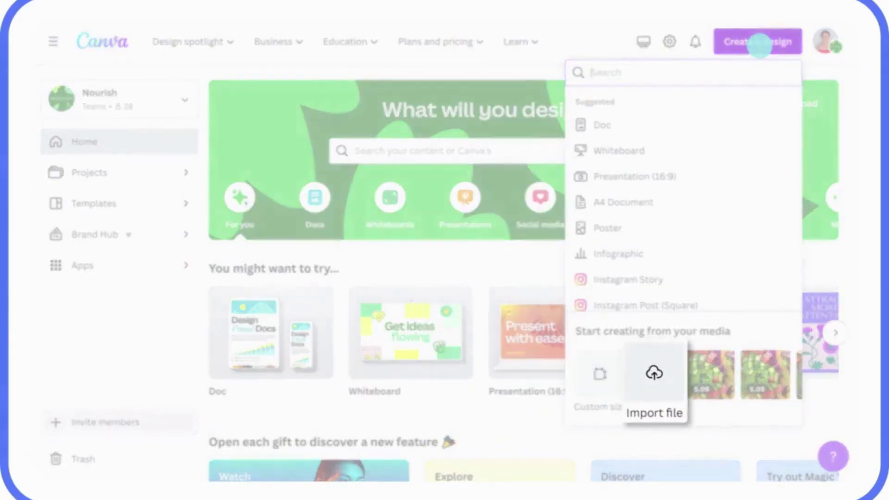
click(654, 374)
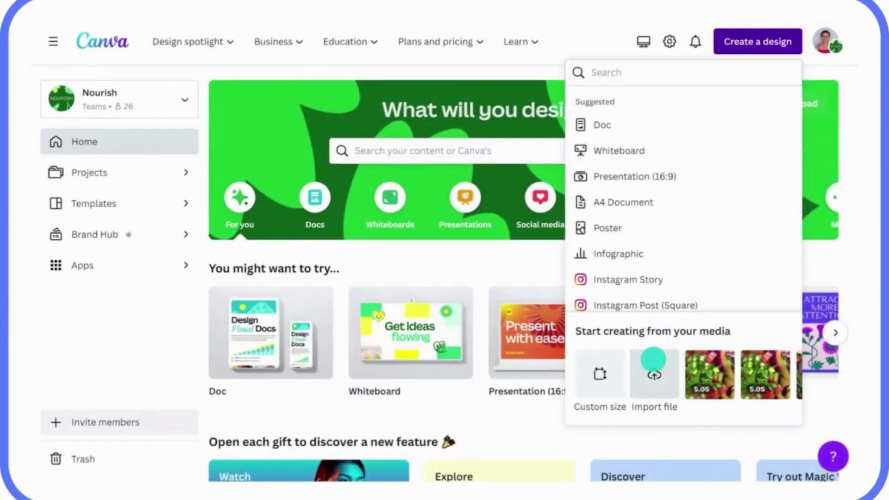
click(306, 130)
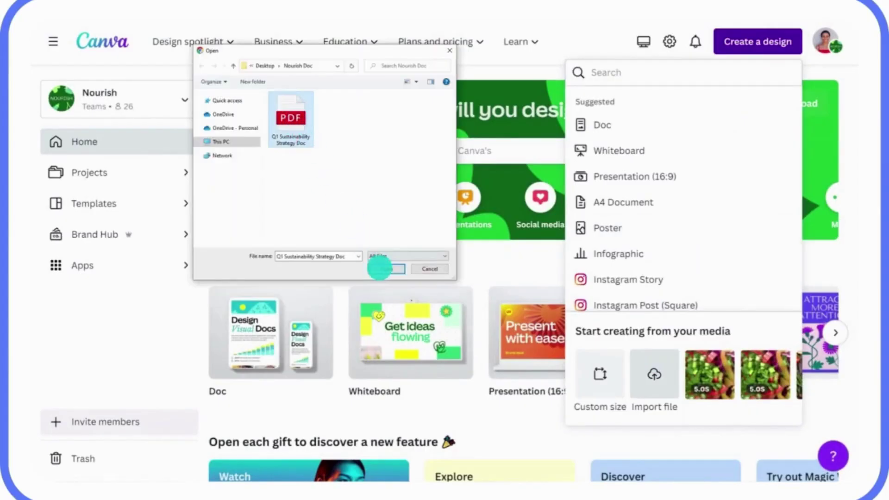
click(381, 269)
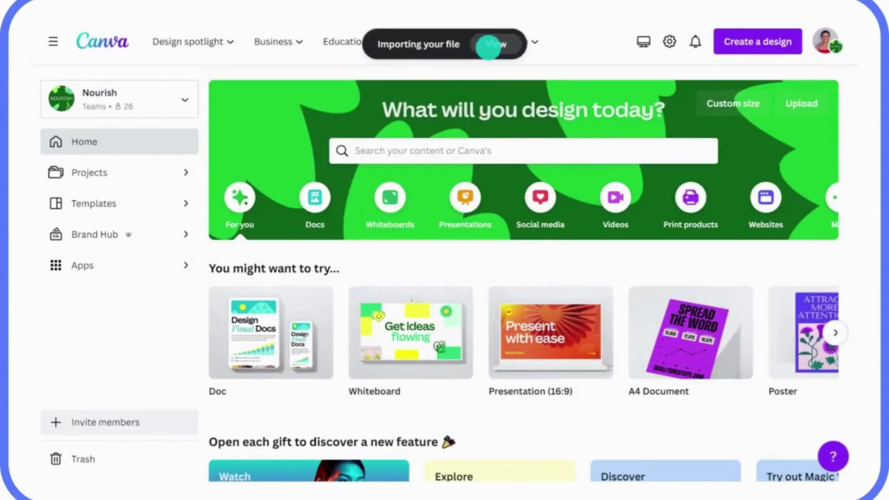
click(492, 43)
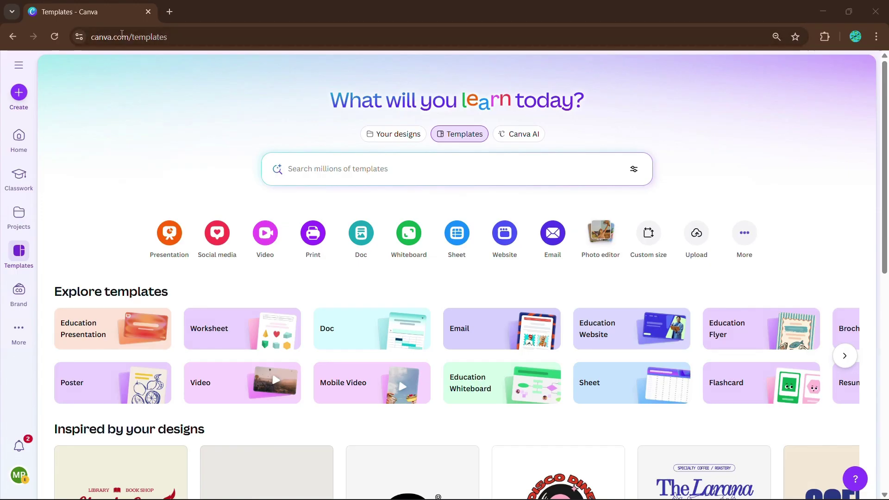
Create a new Video (Landscape) design from the Videos design types.
click(20, 93)
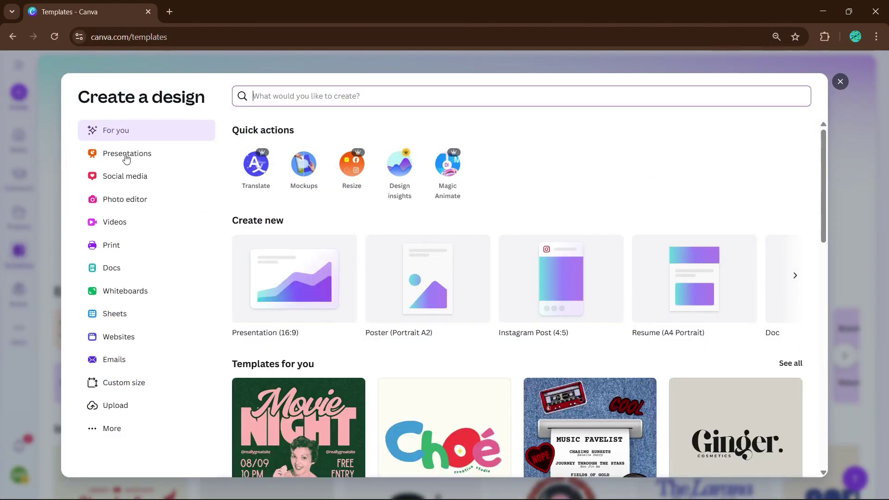
click(122, 223)
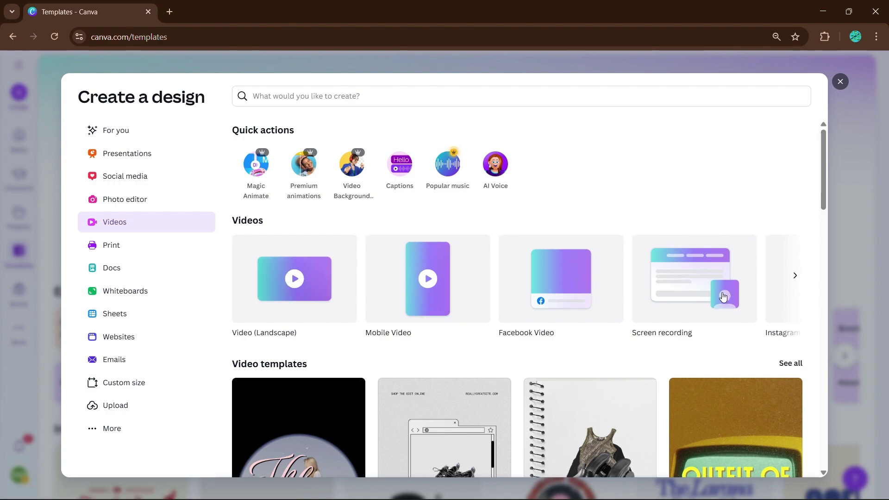
click(290, 289)
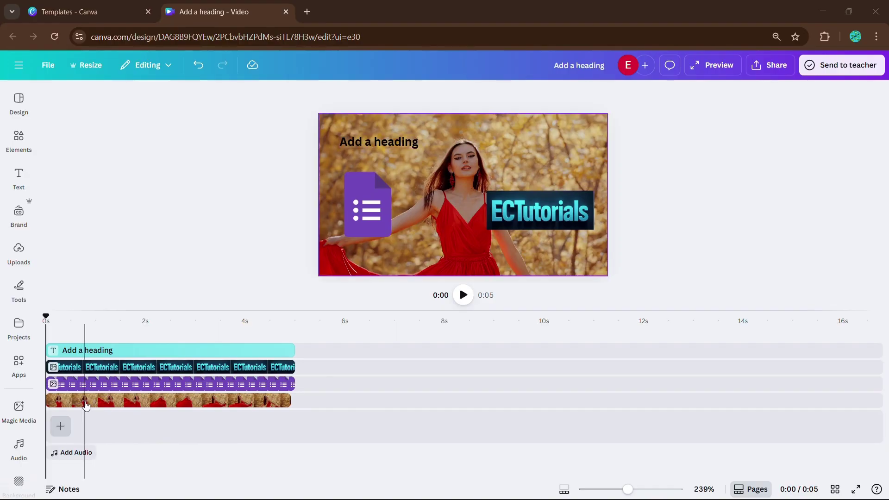
Move the heading clip later and stretch the ECTutorials clip to about 9 seconds.
drag(155, 352, 395, 354)
click(273, 367)
mouse_move(294, 367)
mouse_down()
mouse_move(455, 368)
mouse_move(295, 368)
mouse_up()
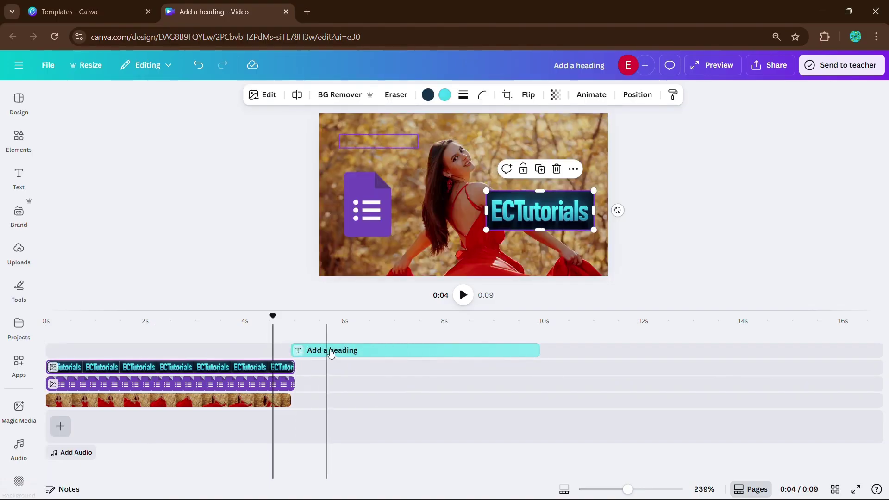
click(331, 352)
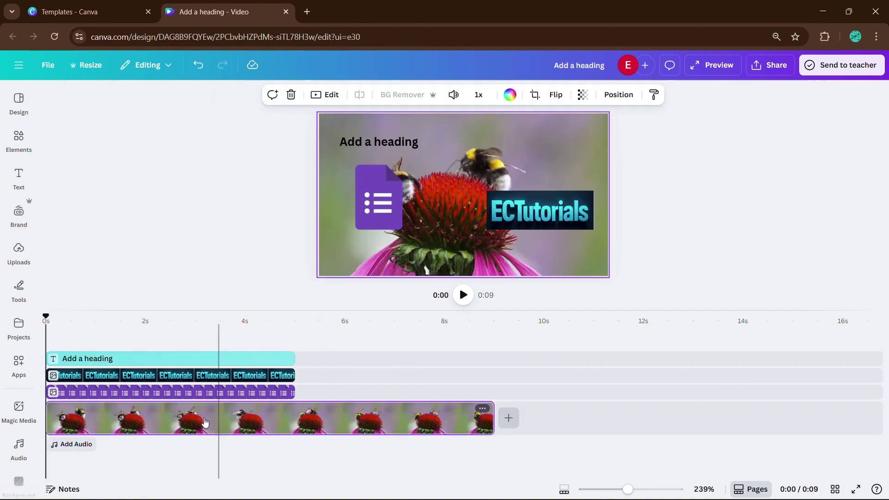
Select the bee clip and preview playback at 0:07 and 0:04.
click(231, 432)
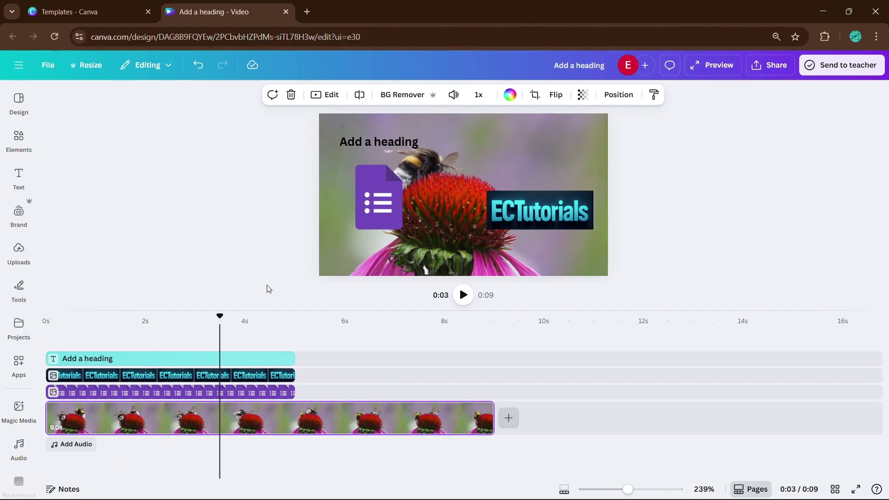
click(435, 413)
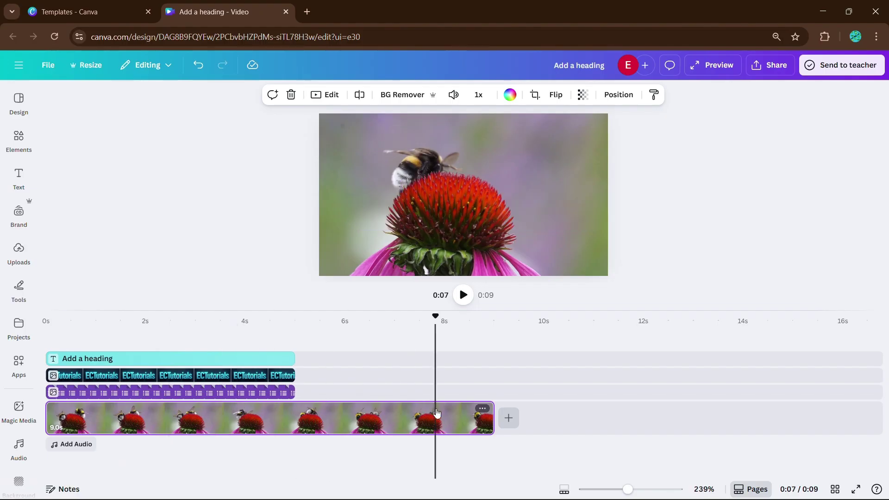
click(295, 422)
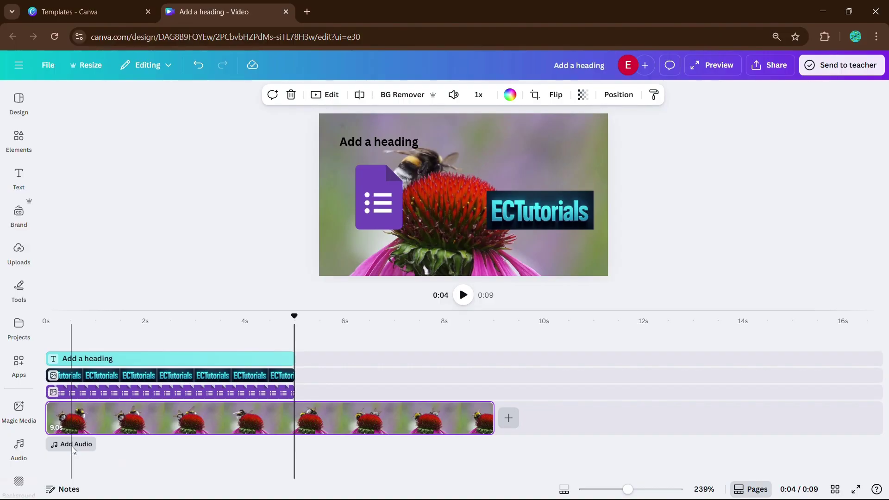
Bring up the Audio library of voiceovers and music and browse through it.
click(72, 445)
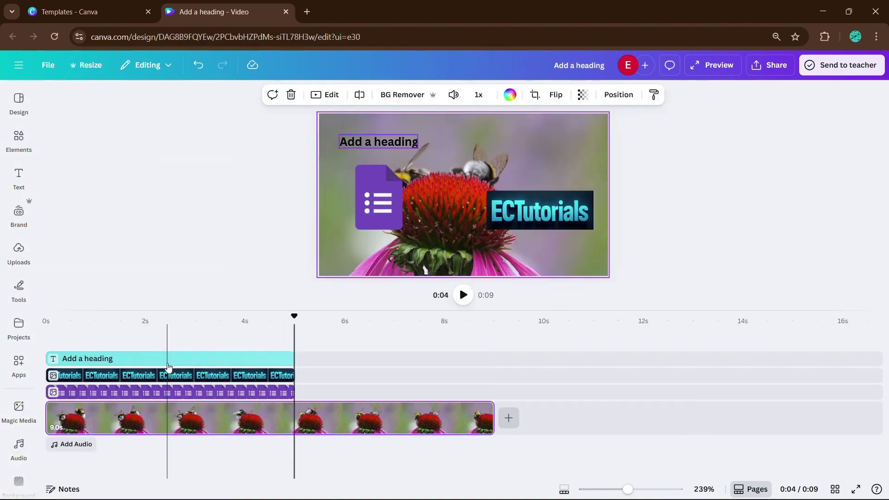
click(76, 444)
scroll(108, 349, down, 1)
scroll(108, 349, up, 1)
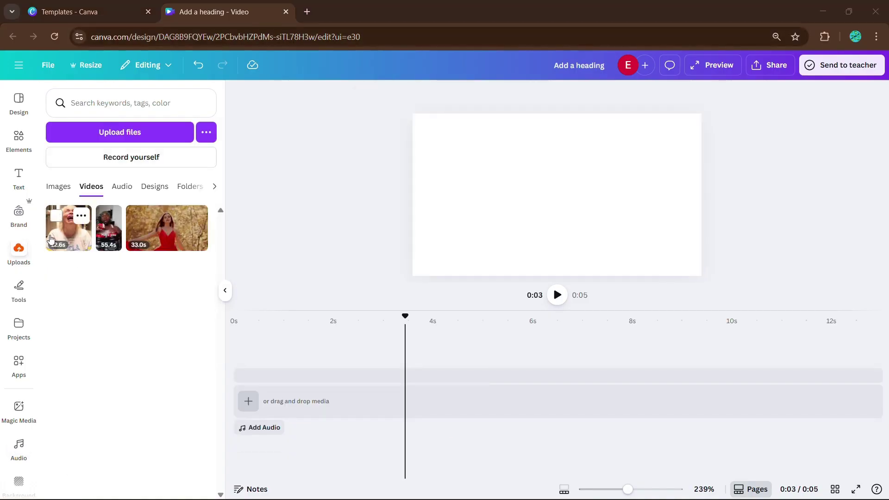
Add the 12.6s uploaded clip, split it at 0:01, and delete the first one-second piece.
click(74, 244)
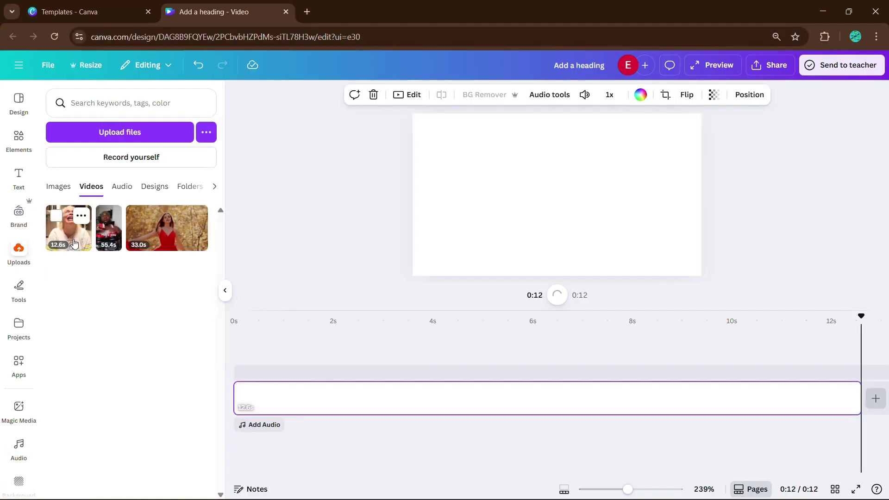
click(226, 291)
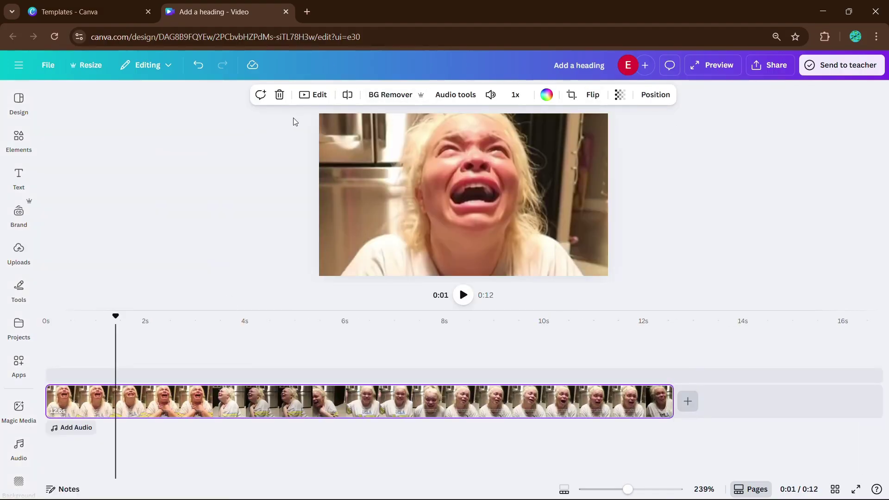
click(347, 96)
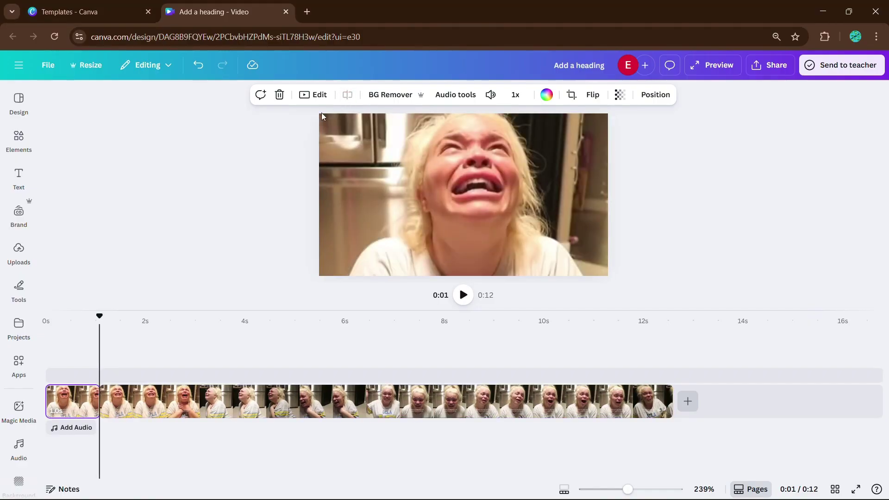
click(279, 95)
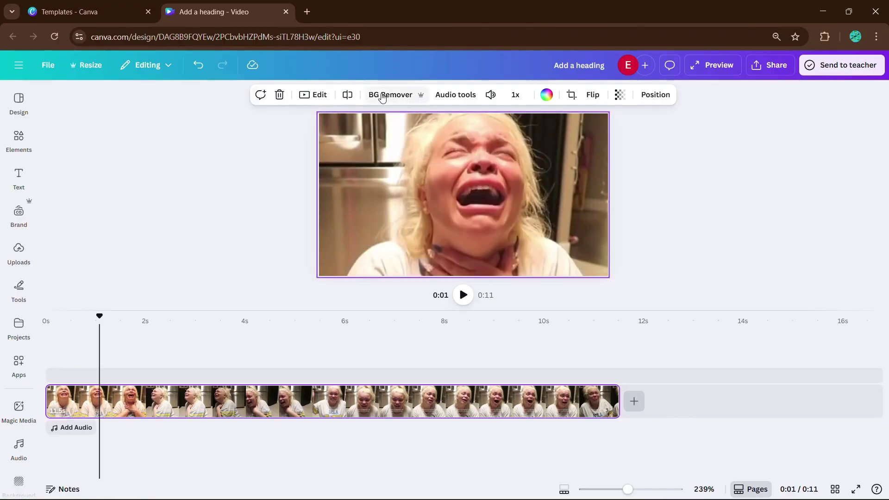
Try detaching the clip's audio (undone), turn its volume up, and view speed options.
click(462, 99)
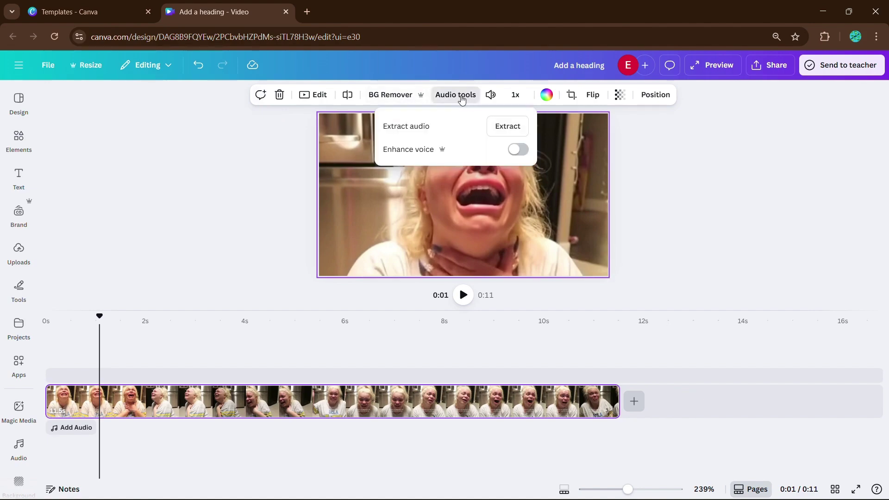
click(515, 128)
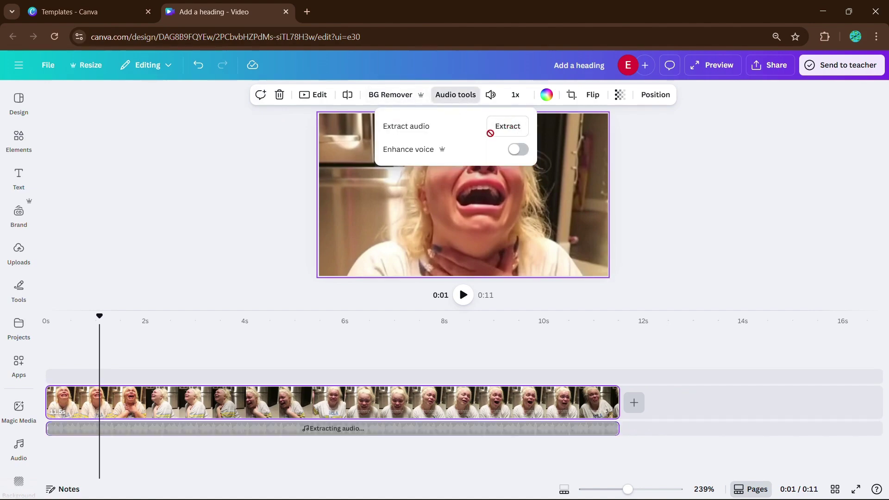
key(ctrl+z)
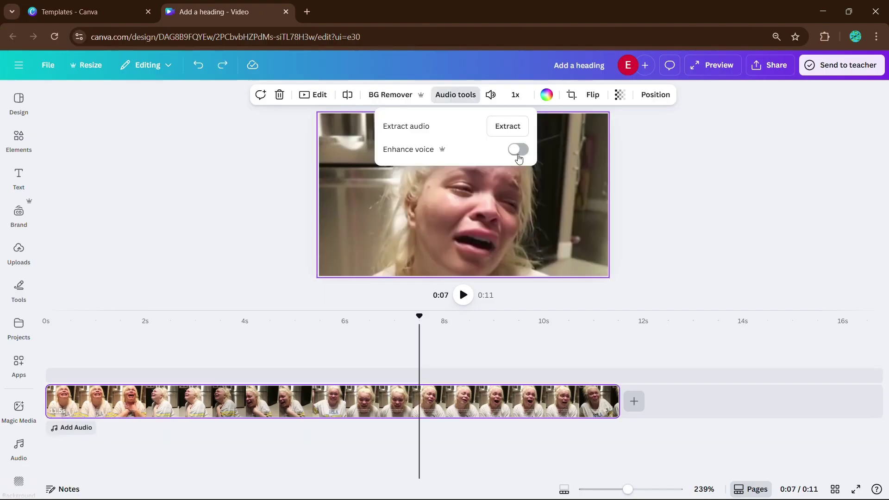
click(490, 94)
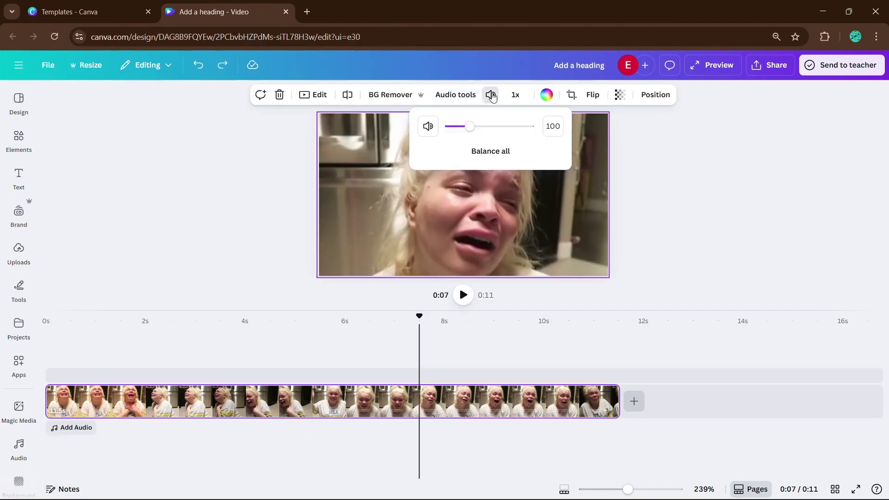
drag(470, 126, 495, 137)
click(517, 94)
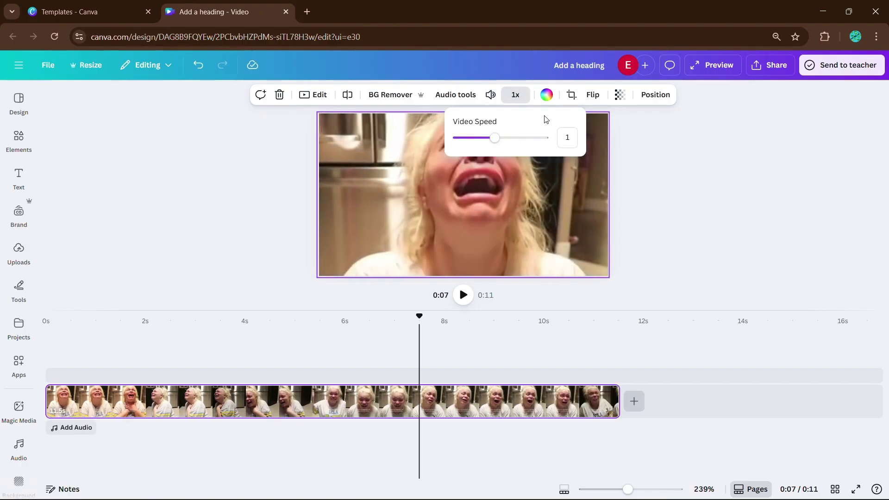
Crop the clip, repositioning the footage upward inside the crop frame.
click(571, 94)
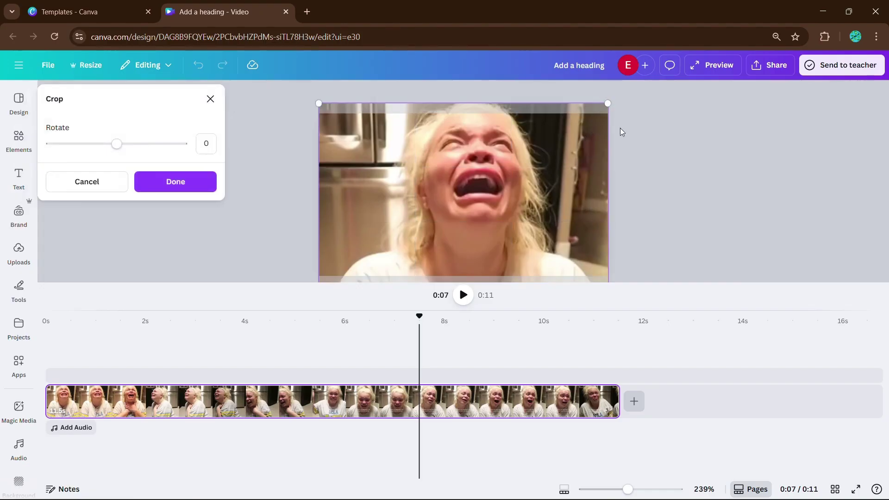
mouse_move(552, 170)
mouse_down()
mouse_move(552, 138)
mouse_move(552, 155)
mouse_up()
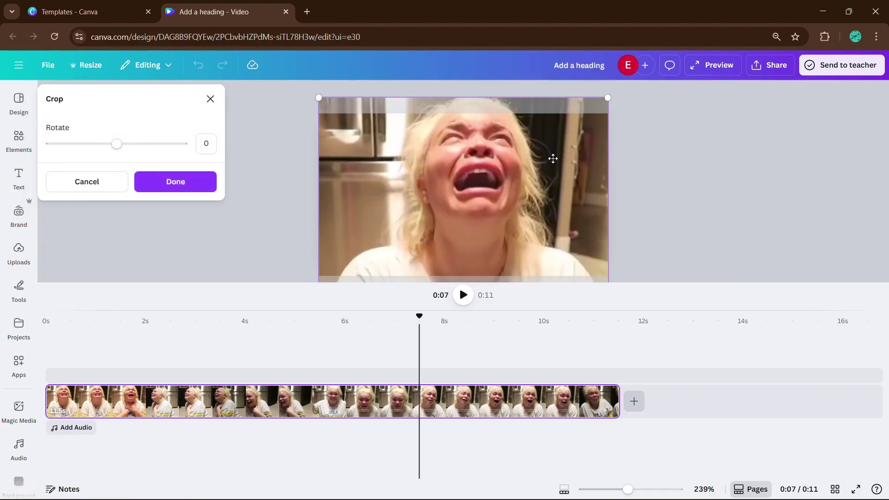
click(626, 161)
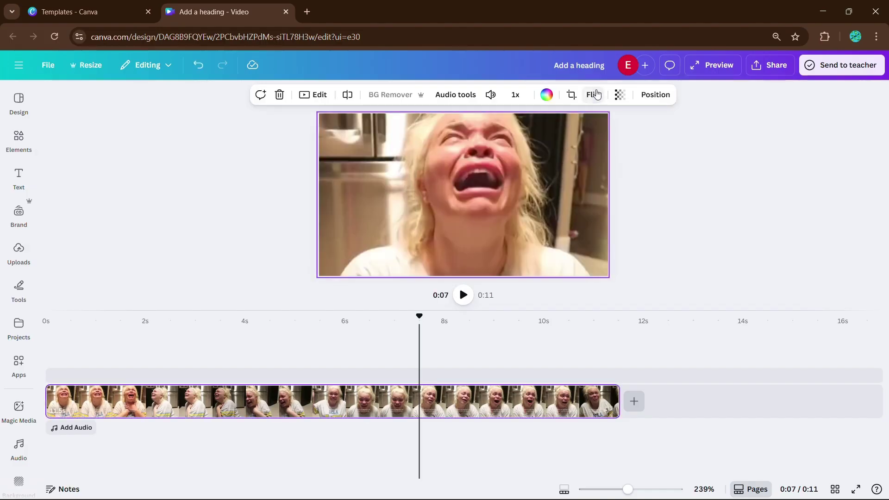
Test flipping the clip vertically and fading transparency to about 49, then restore both.
click(592, 97)
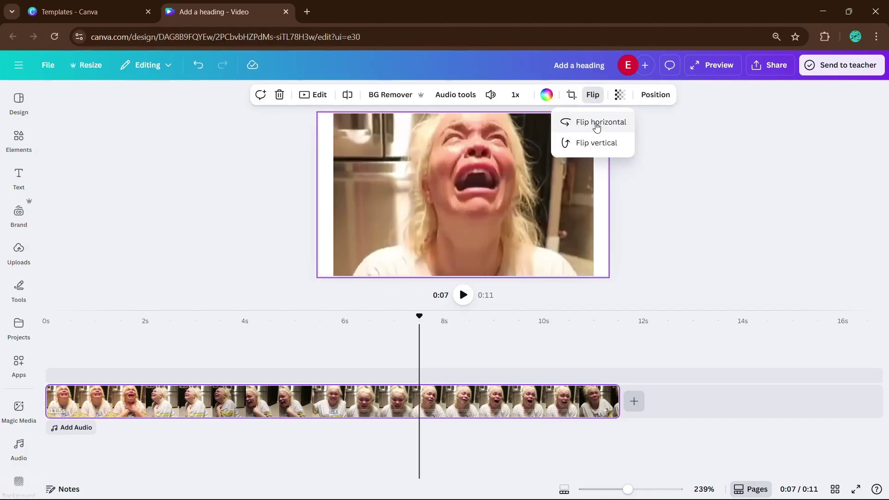
click(596, 142)
click(596, 142)
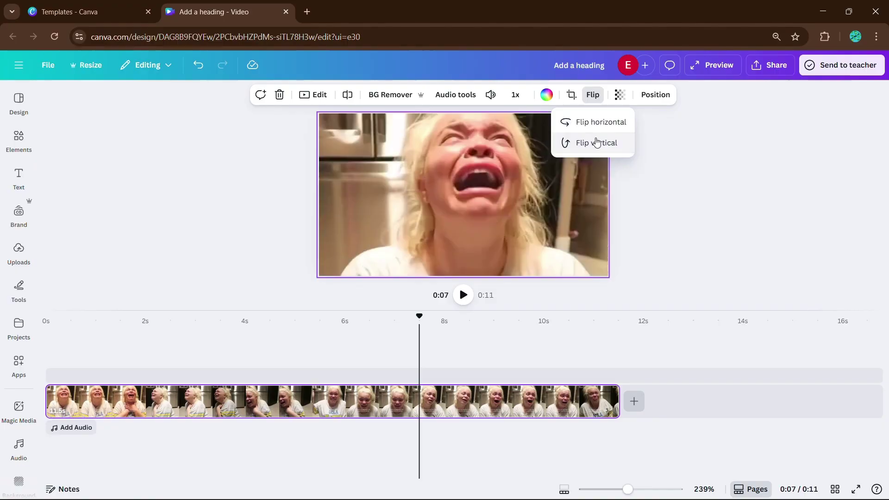
click(619, 95)
mouse_move(600, 139)
mouse_down()
mouse_move(585, 138)
mouse_move(616, 145)
mouse_up()
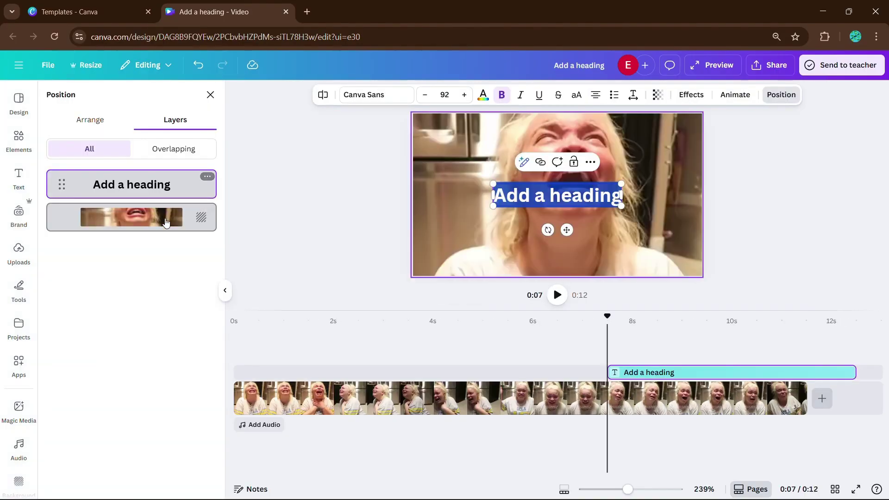
click(225, 290)
click(280, 250)
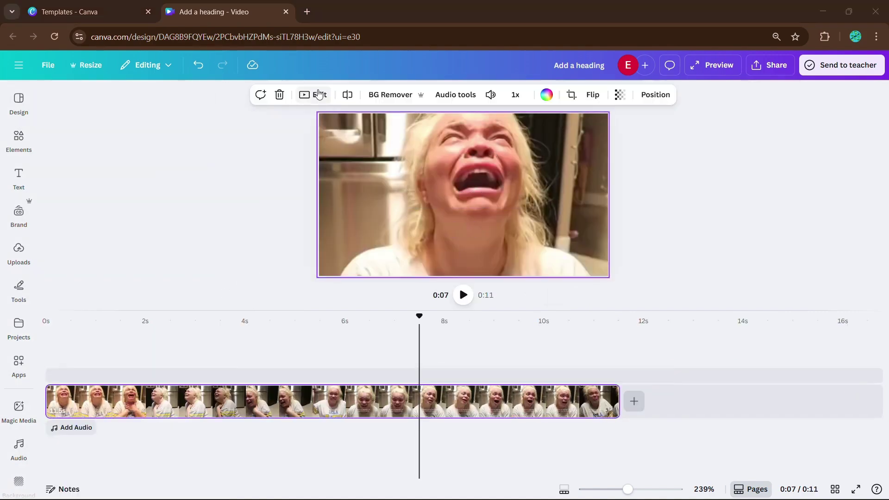
Browse the clip's Adjust sliders in Edit, then start and cancel Highlights.
click(318, 95)
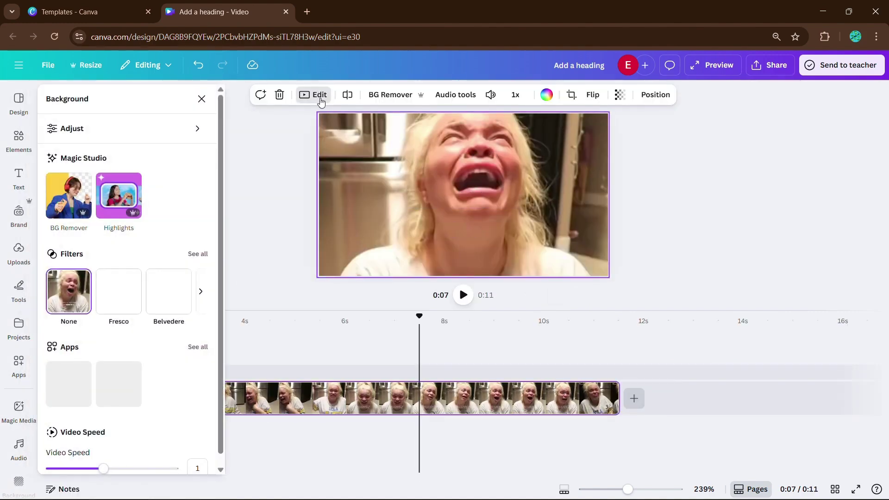
click(153, 128)
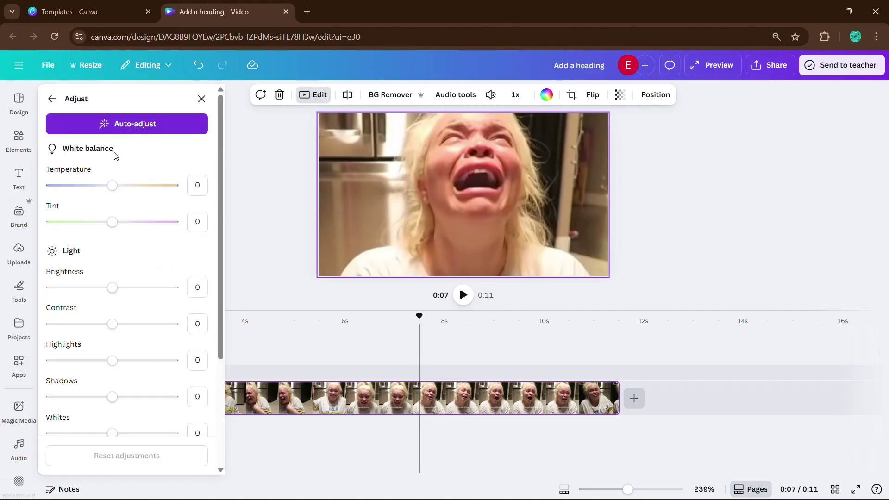
scroll(96, 149, down, 2)
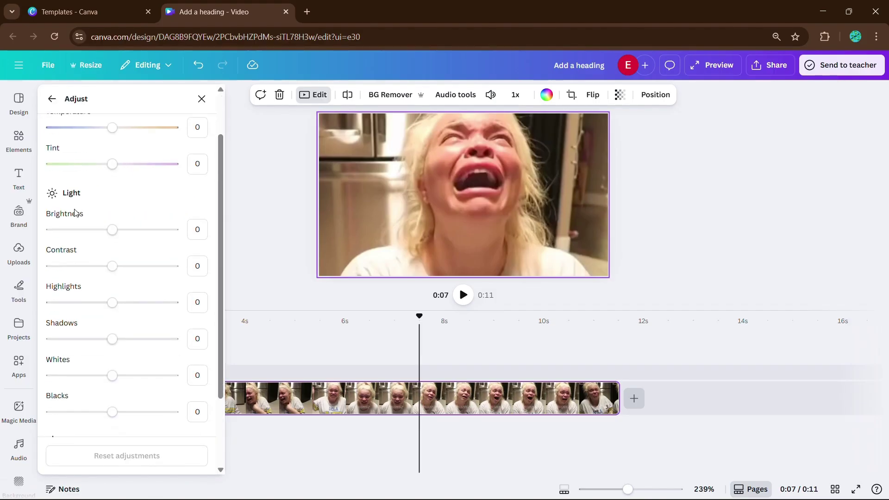
scroll(69, 186, down, 2)
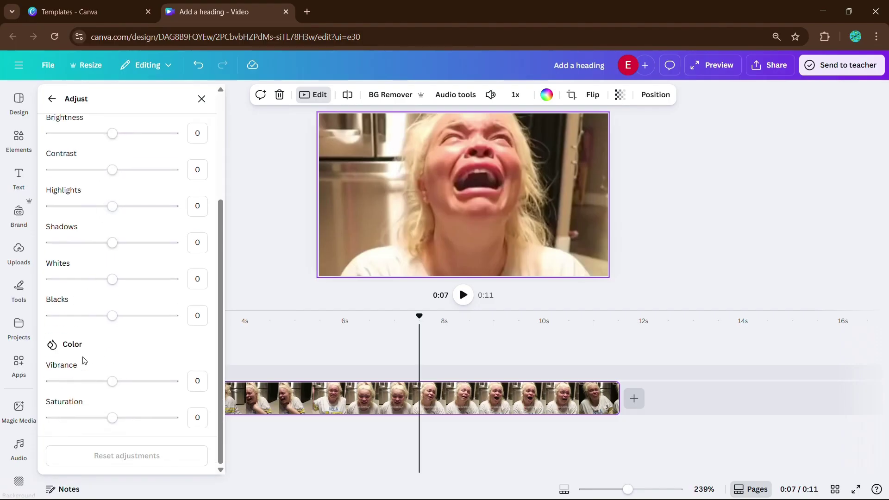
click(52, 99)
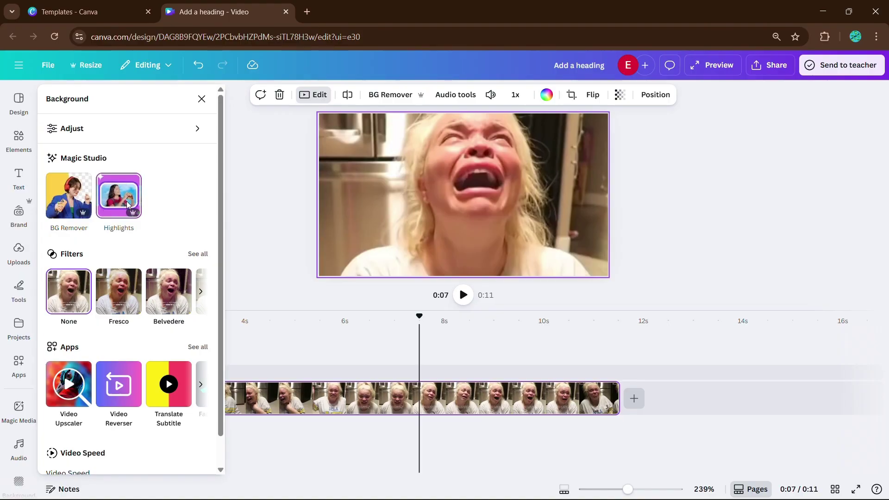
click(111, 211)
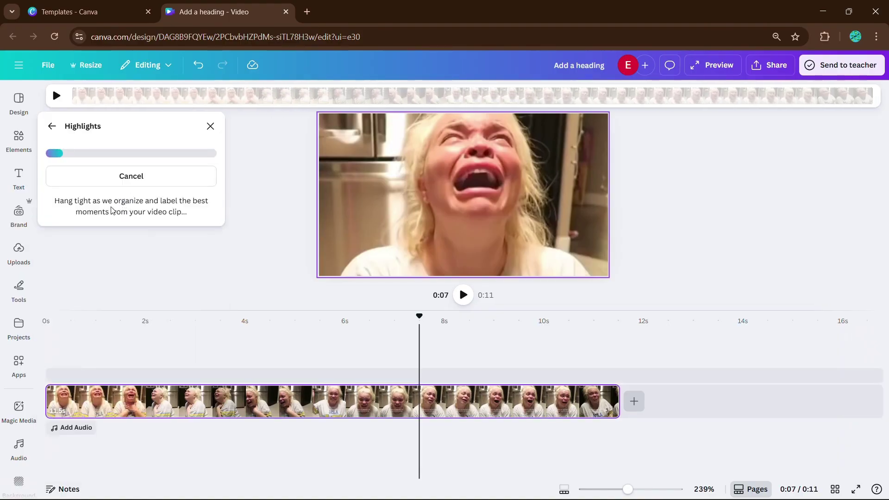
click(52, 126)
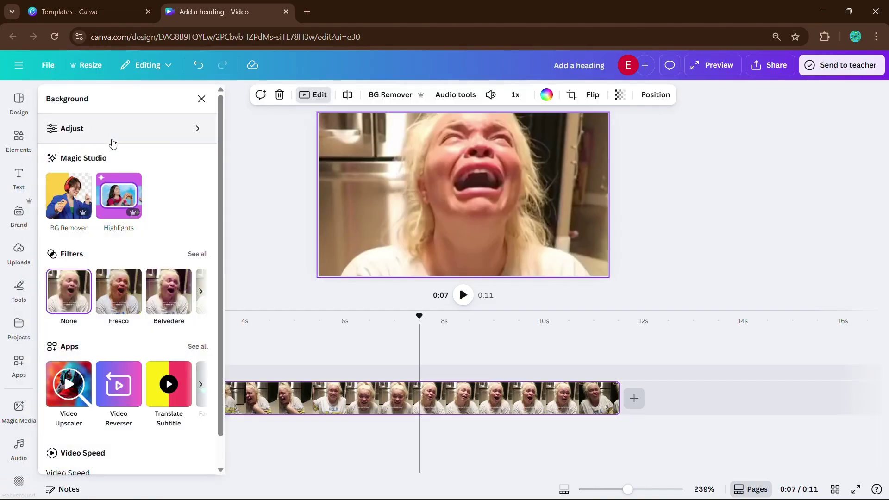
scroll(131, 212, down, 1)
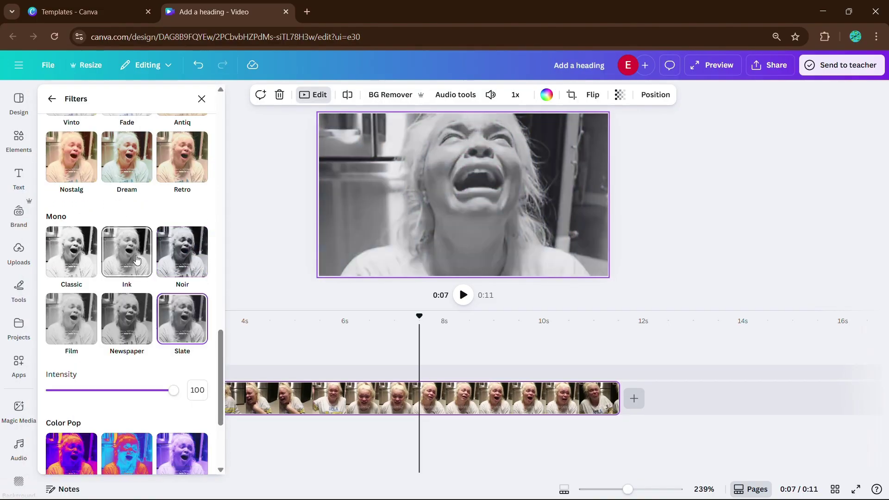
click(136, 260)
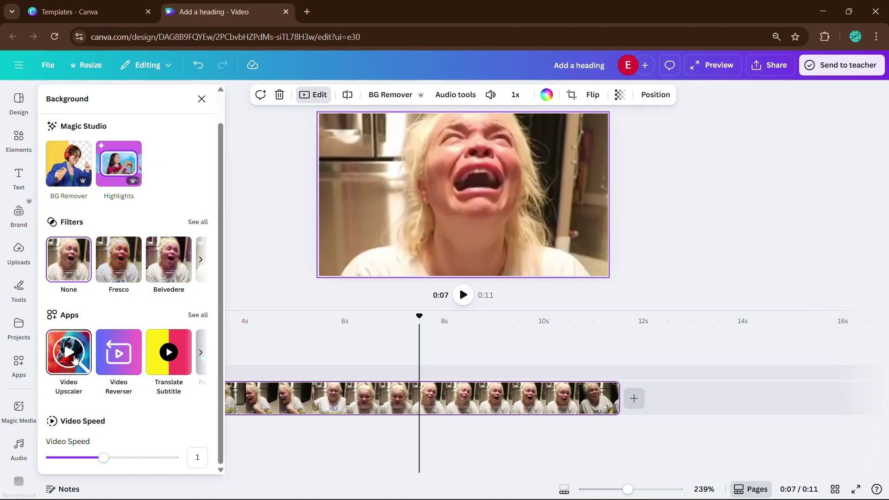
click(18, 366)
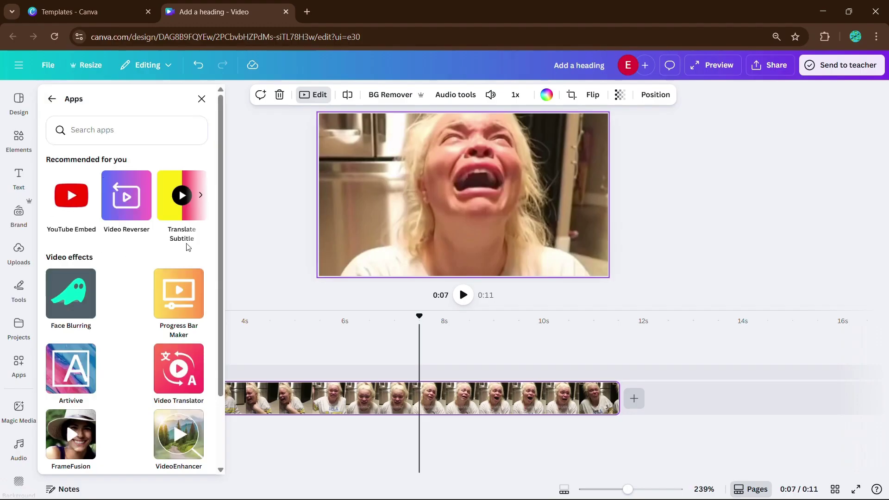
click(200, 195)
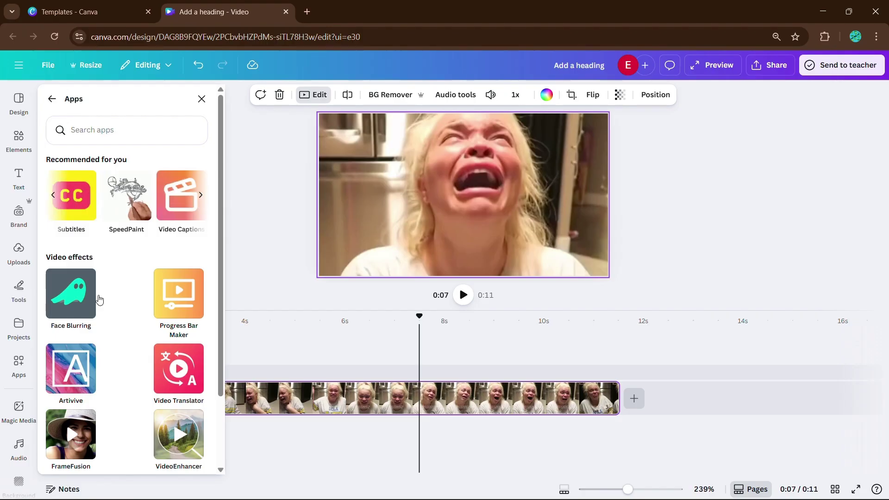
scroll(126, 341, down, 2)
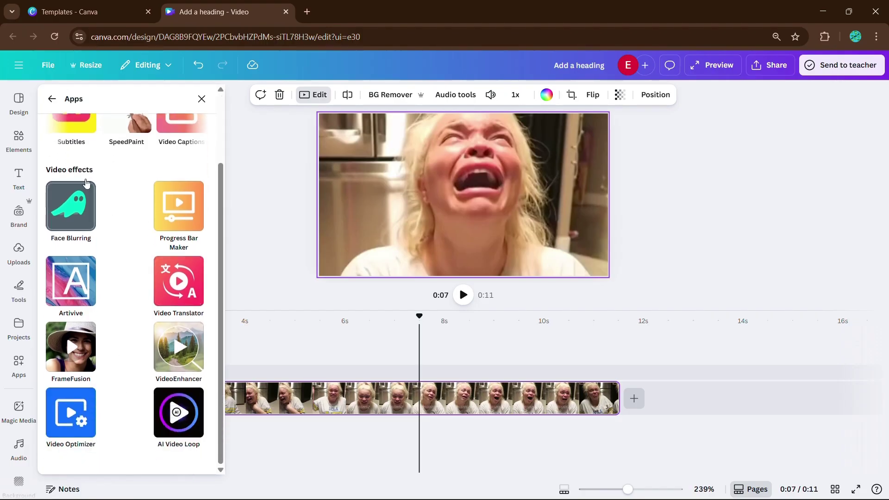
click(52, 99)
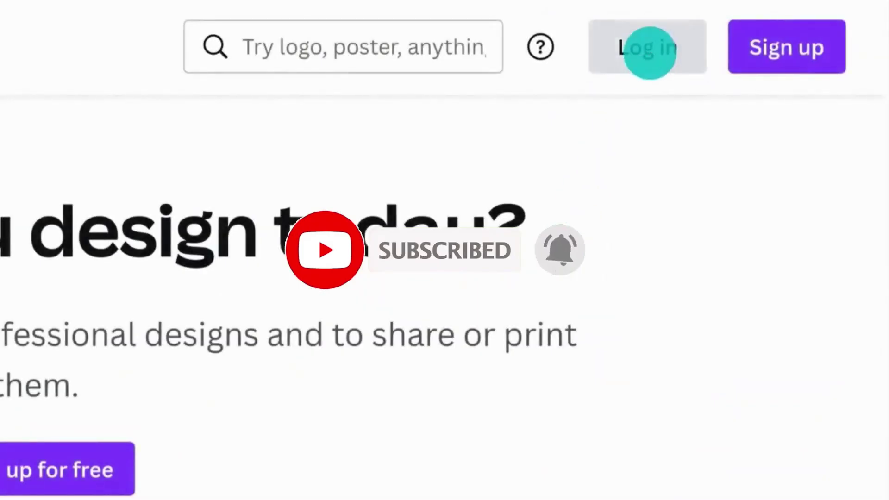
Log in to Canva by continuing with the account's e-mail address.
click(651, 53)
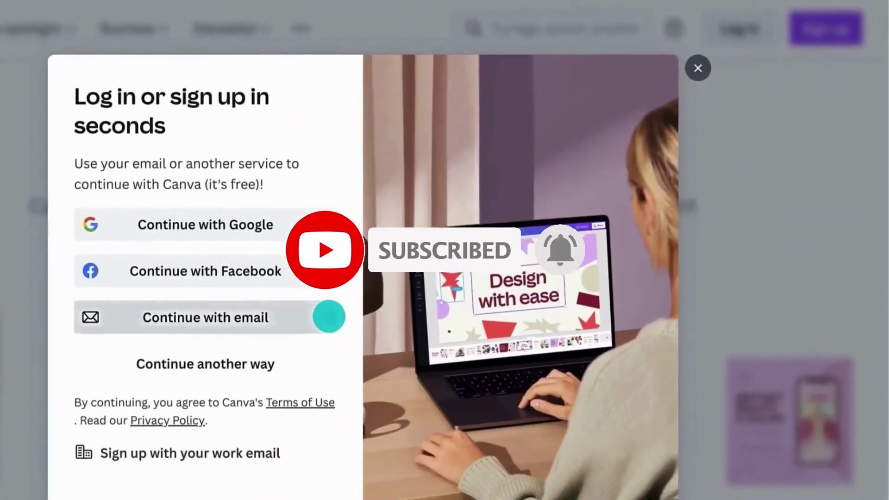
click(329, 317)
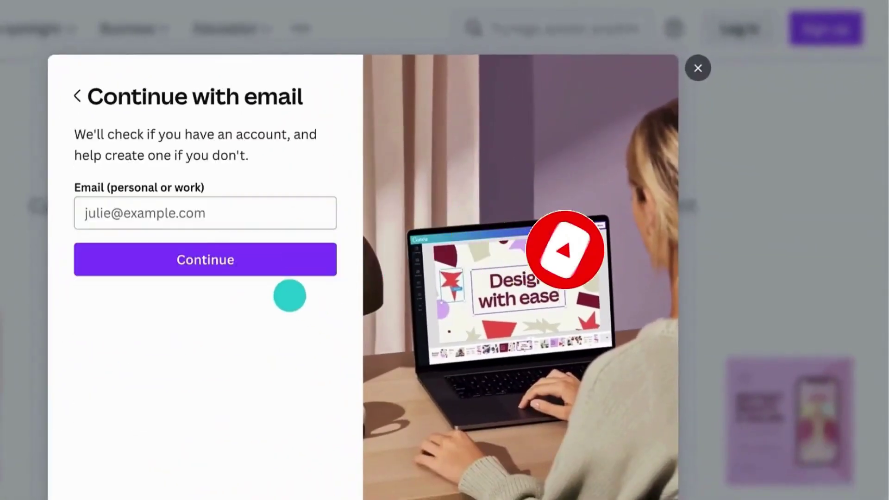
click(116, 204)
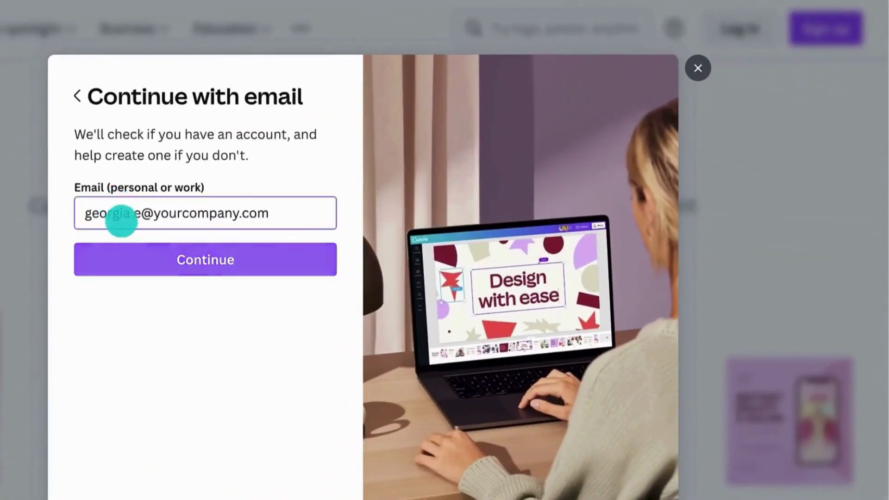
click(126, 245)
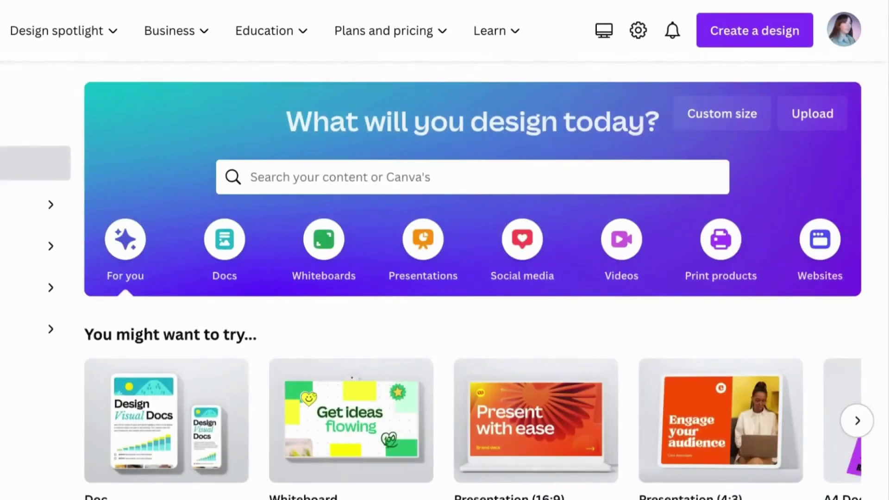